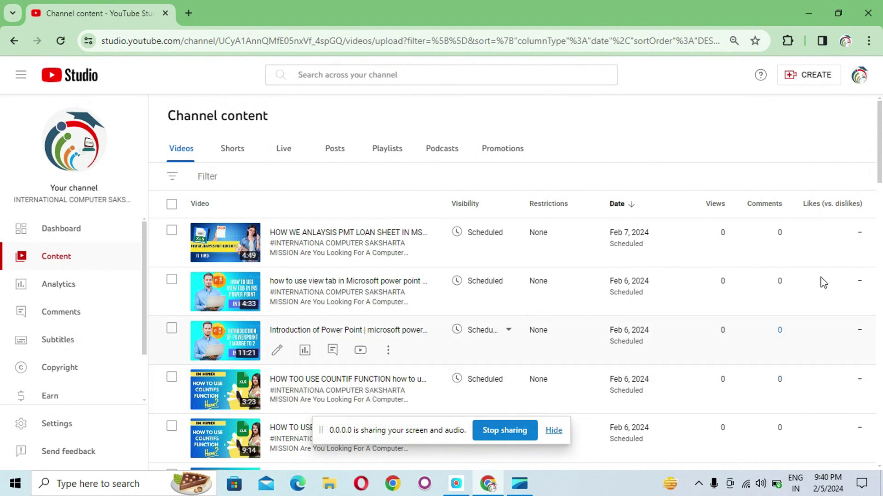
# Step: Start a new playlist and title it "TALLY PRIME A COMPLETE ACCOUNTING SOLUTION"
pyautogui.click(821, 82)
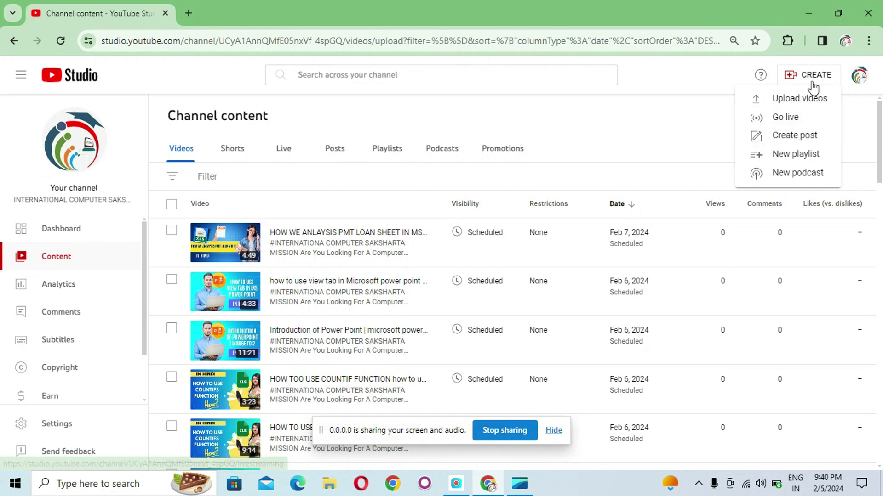
pyautogui.click(799, 155)
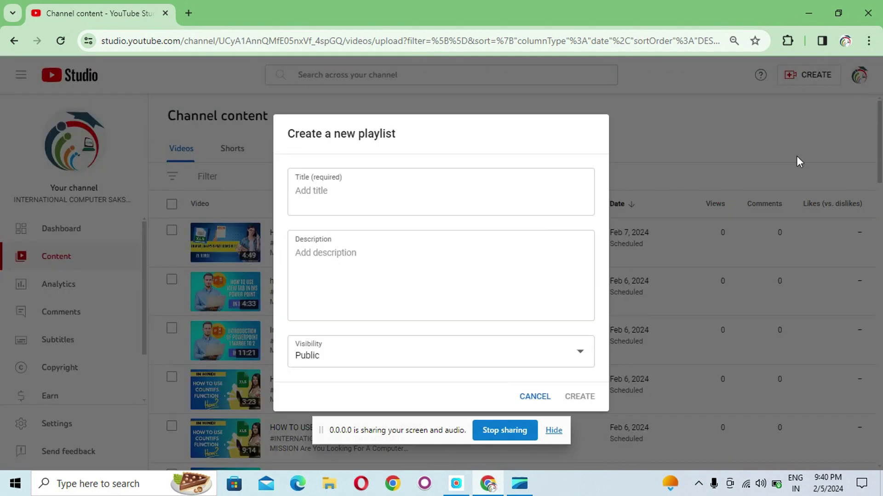
pyautogui.click(440, 199)
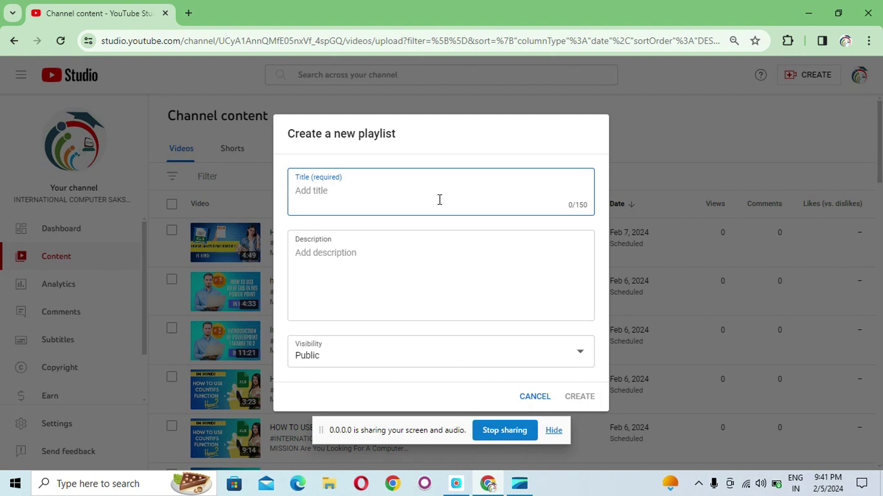
pyautogui.write('TALLY PRIME')
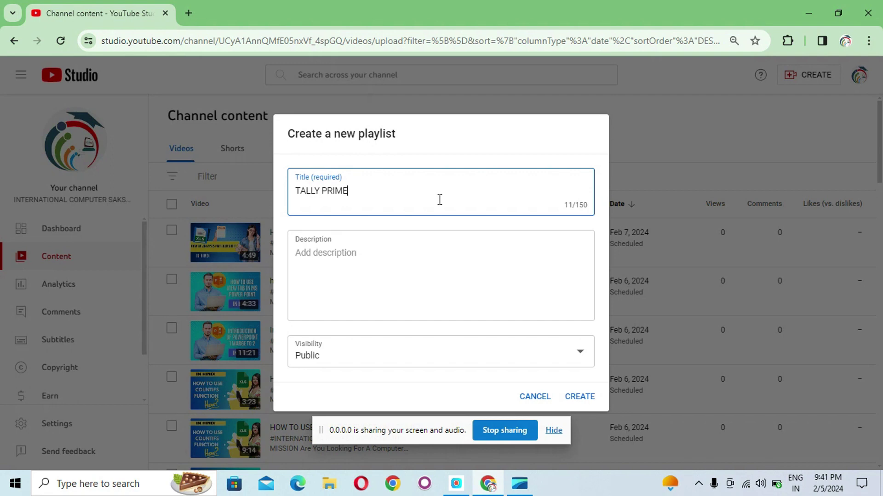
pyautogui.write('A COMPLETE')
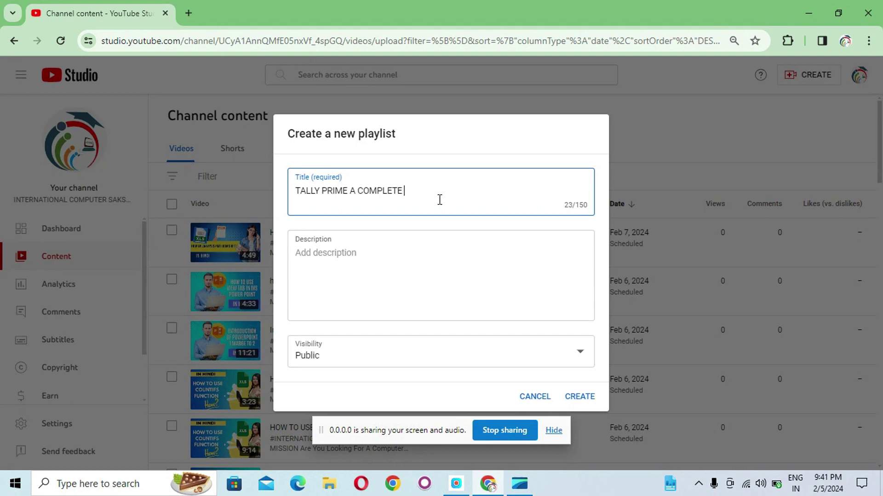
pyautogui.write(' ACCOUNTING SOLUTION')
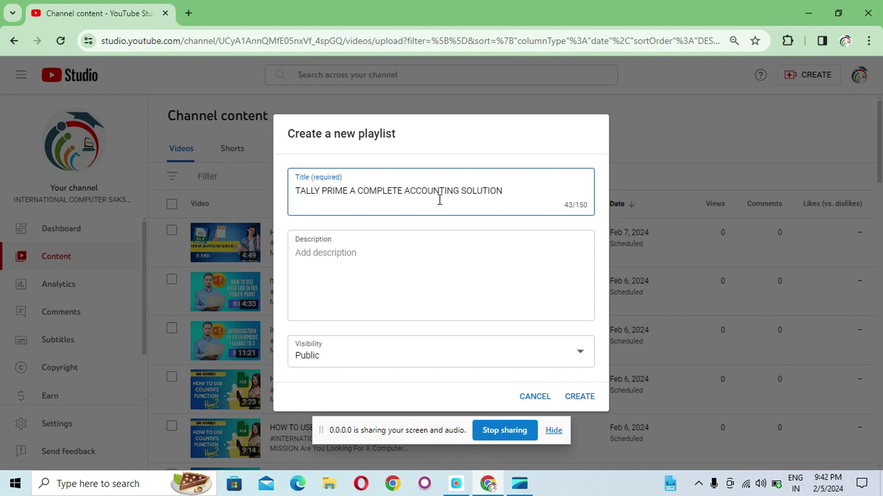
# Step: Append the suggested hashtags #tallyprime, #education and #institute to the playlist title
pyautogui.write('#')
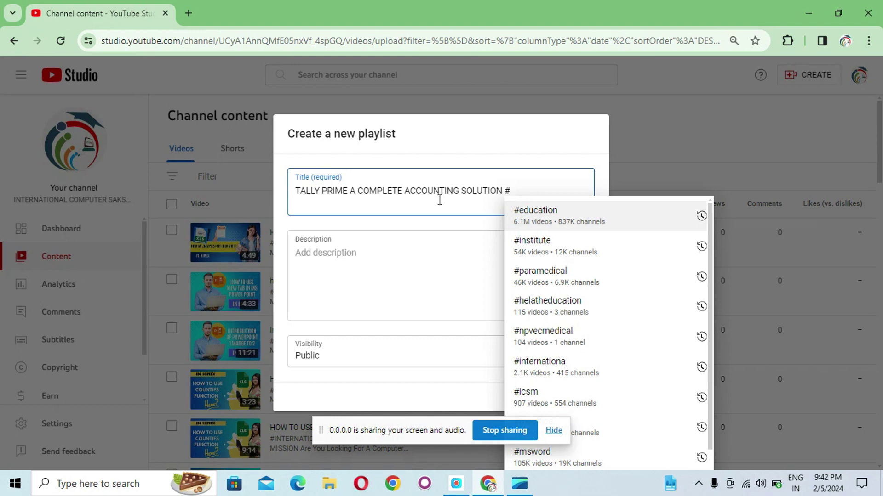
pyautogui.write('tall')
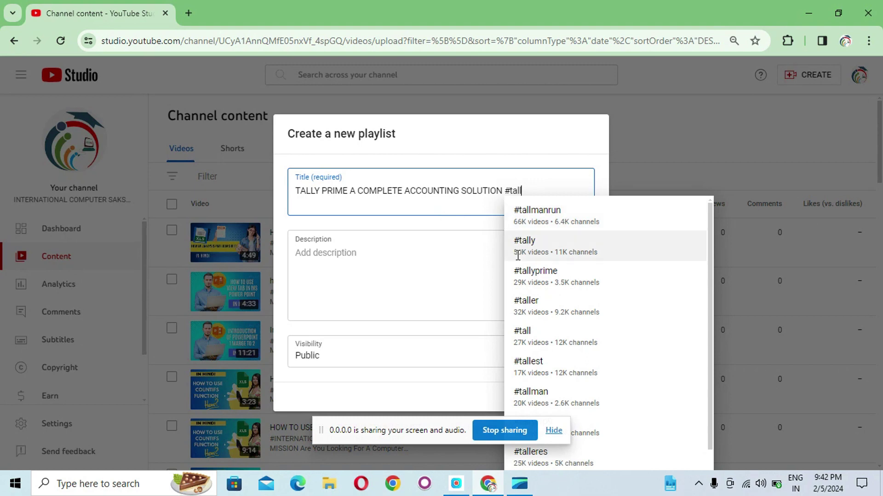
pyautogui.click(533, 282)
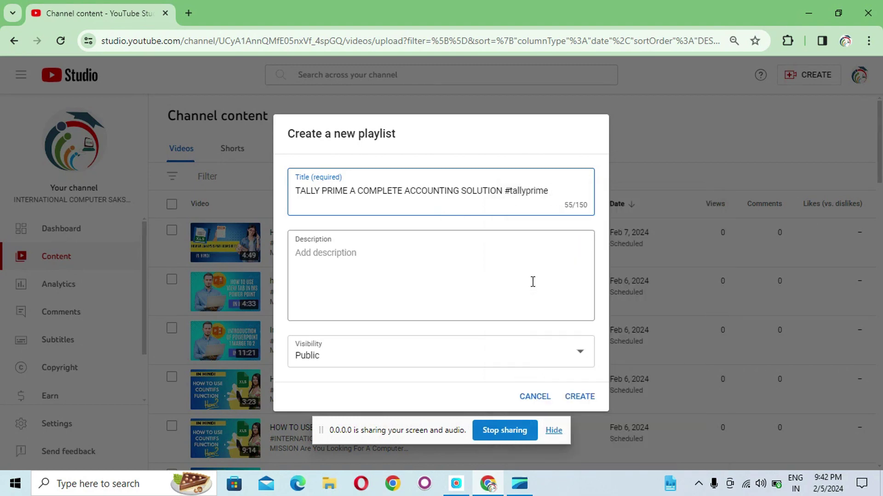
pyautogui.write('#')
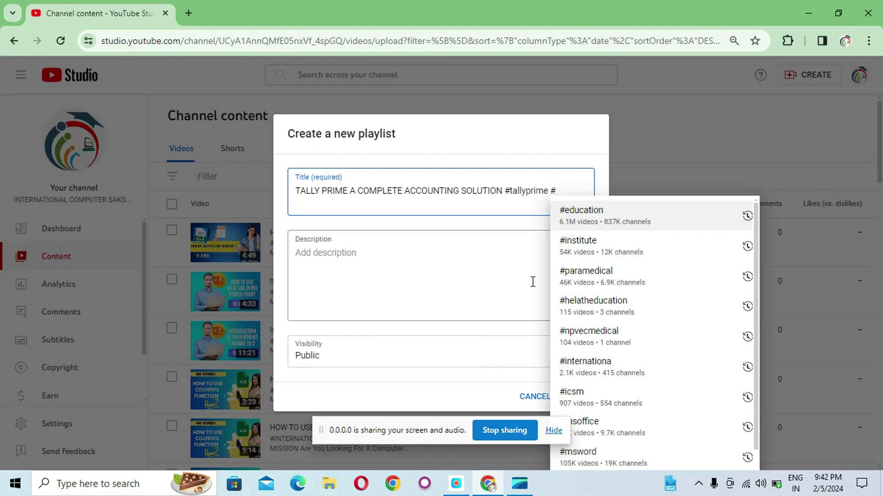
pyautogui.click(596, 217)
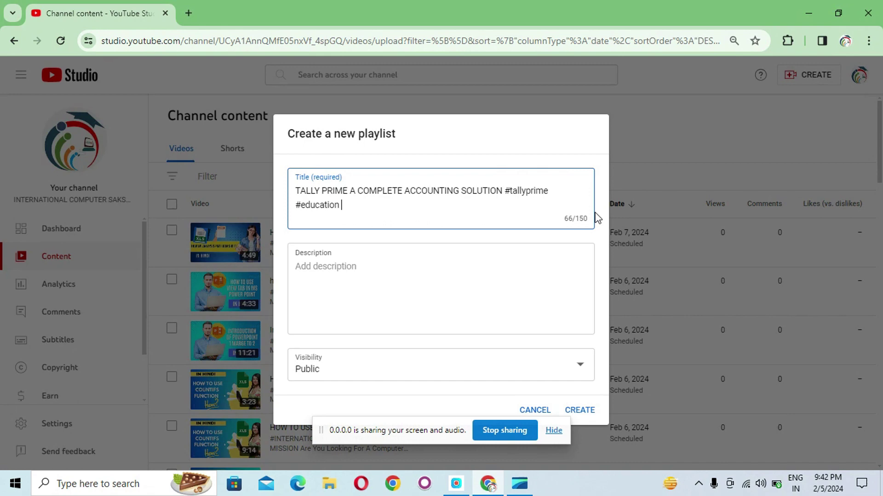
pyautogui.write('#')
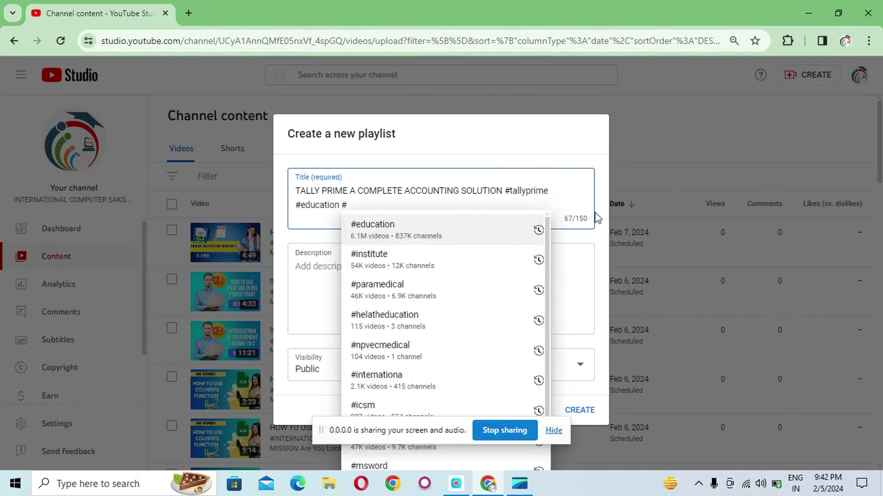
pyautogui.click(406, 262)
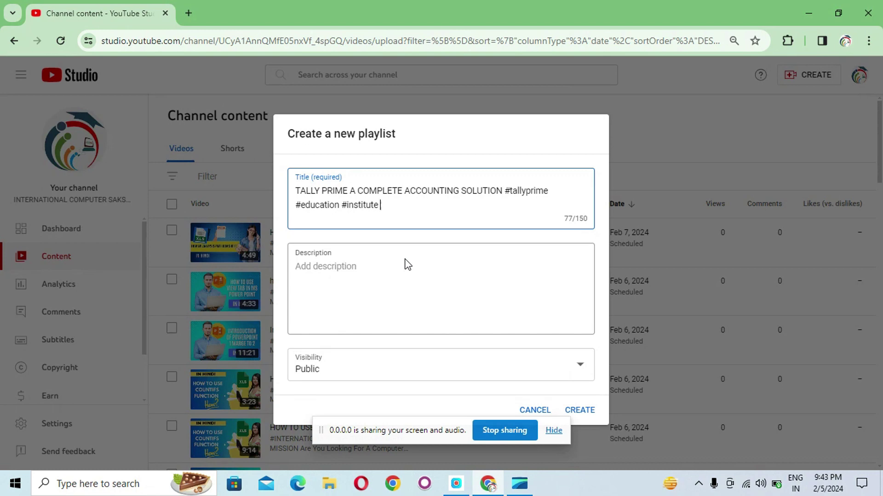
# Step: Add a second #tallyprime hashtag at the end of the playlist title
pyautogui.write('#')
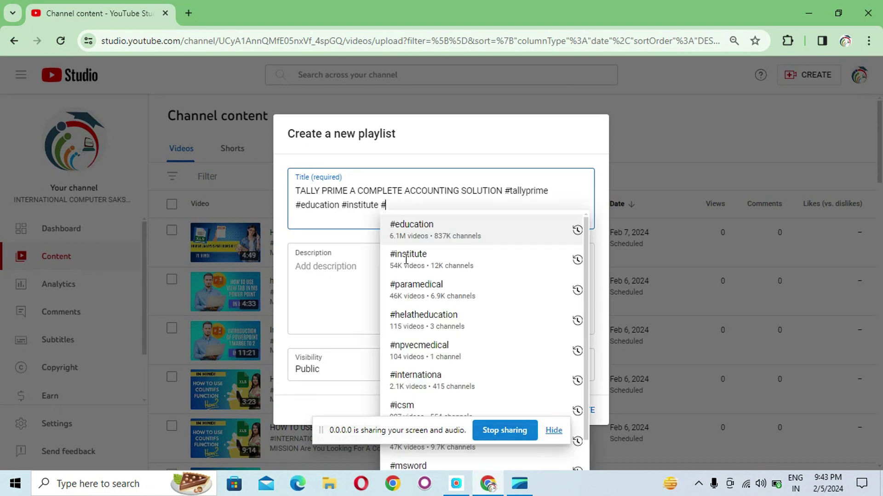
pyautogui.write('tayy')
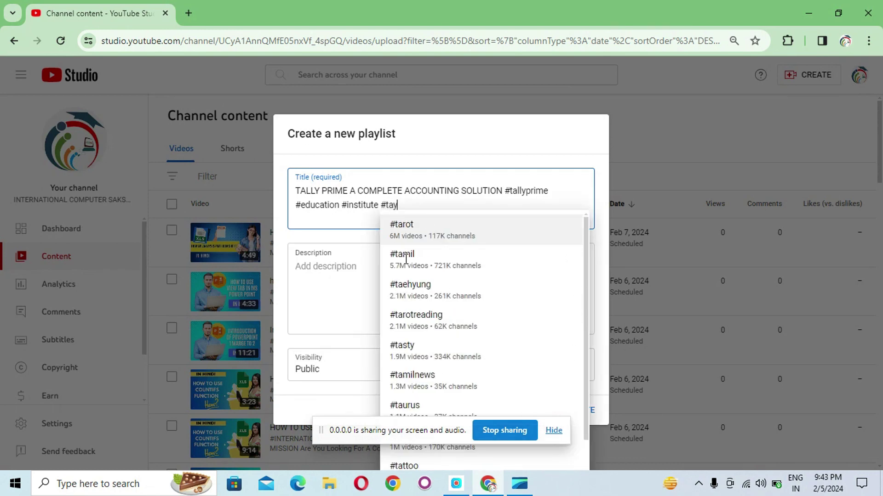
pyautogui.press('BackSpace')
pyautogui.press('BackSpace')
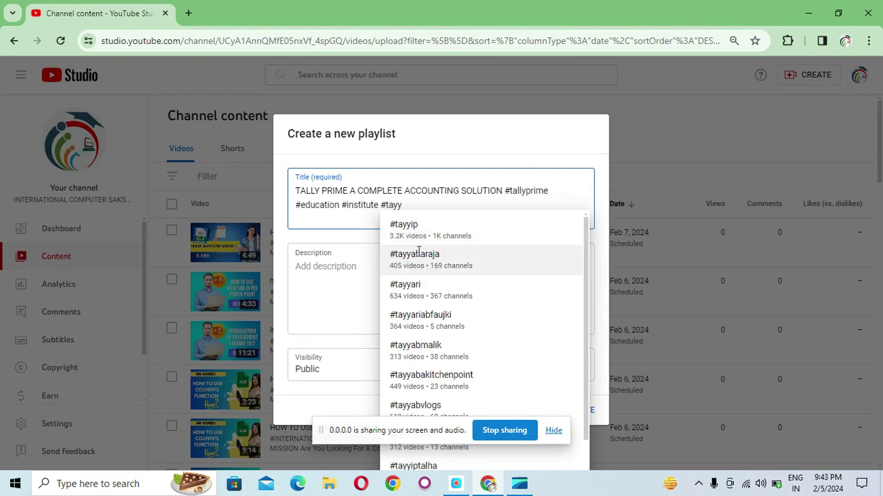
pyautogui.write('ll')
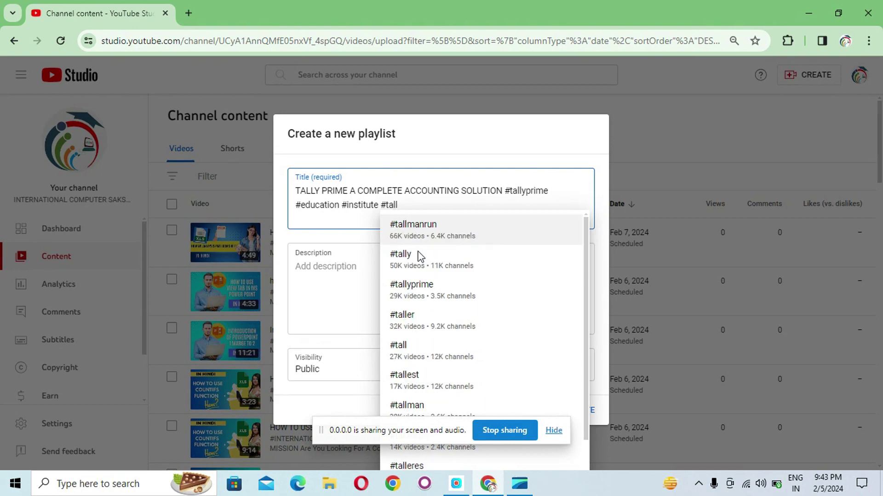
pyautogui.click(420, 287)
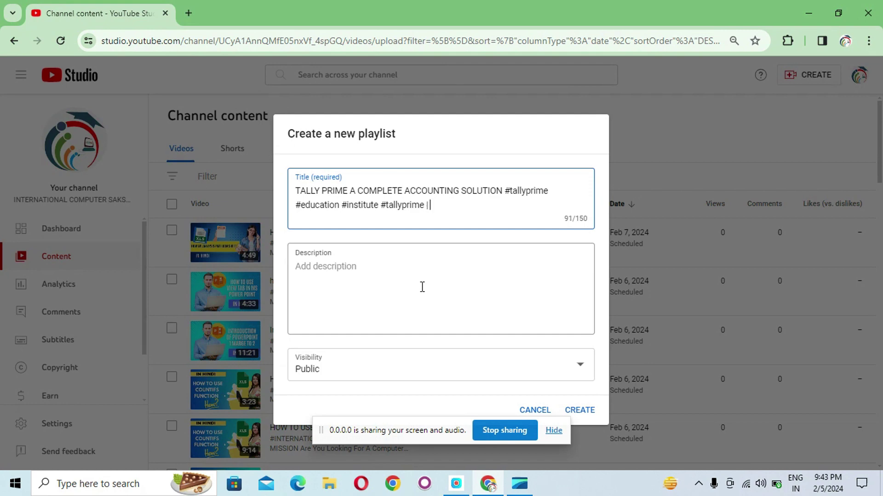
# Step: Extend the playlist title with "| Free Tally Prime Full Course" and the hashtags #icsm and #icsminternational
pyautogui.write('Free  Tally  Prime Full')
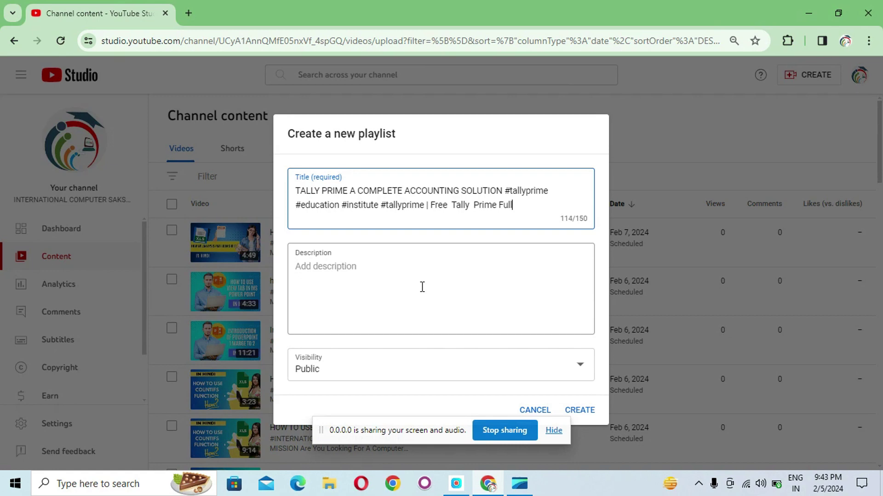
pyautogui.write(' Course')
pyautogui.write('#')
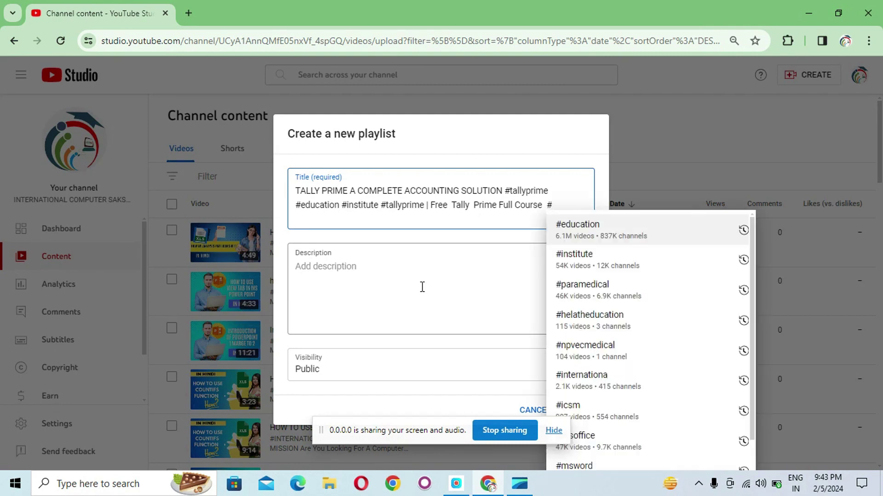
pyautogui.write('icsm')
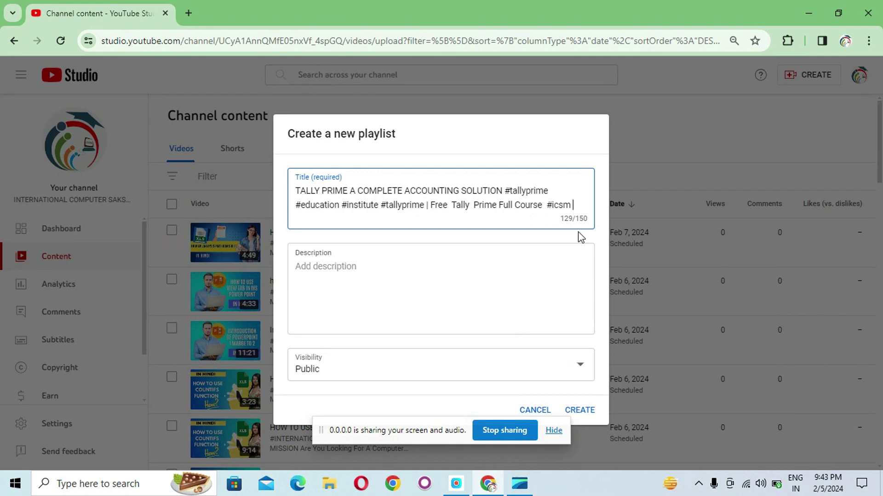
pyautogui.write('#')
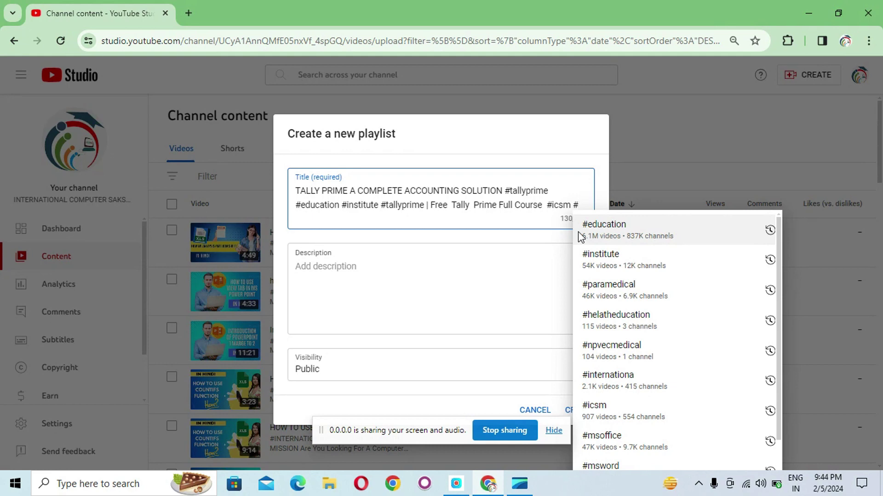
pyautogui.write('ic')
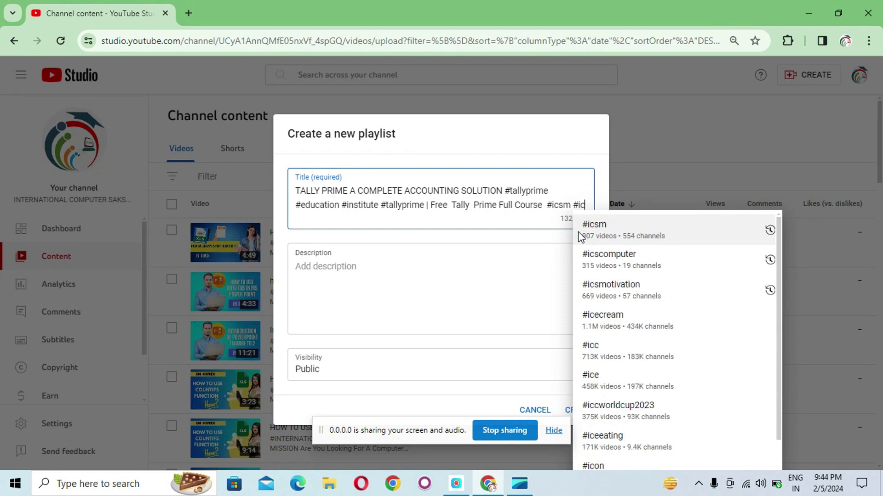
pyautogui.write('sminte')
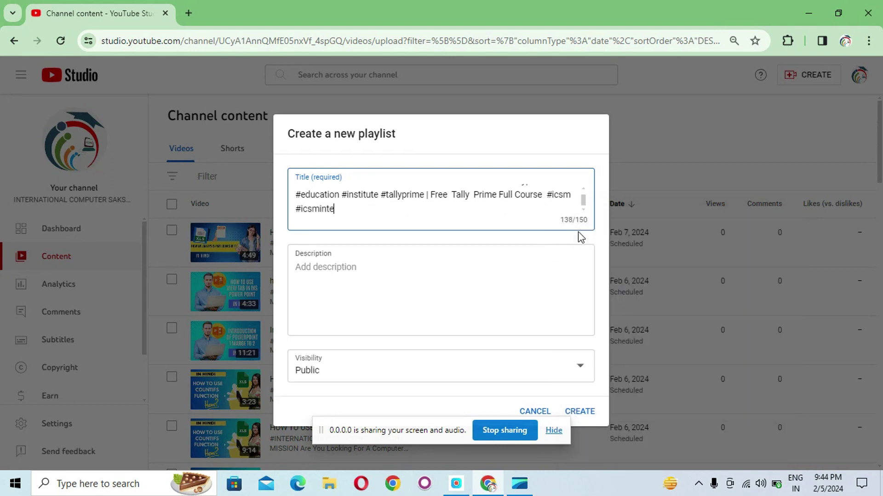
pyautogui.write('rnational')
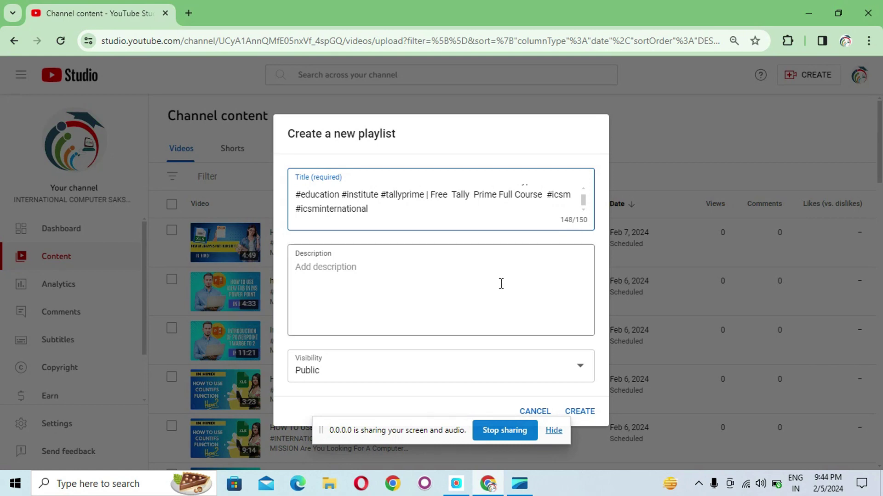
# Step: Open youtube.com in a new browser tab and go through your own channel to its Studio analytics
pyautogui.click(466, 272)
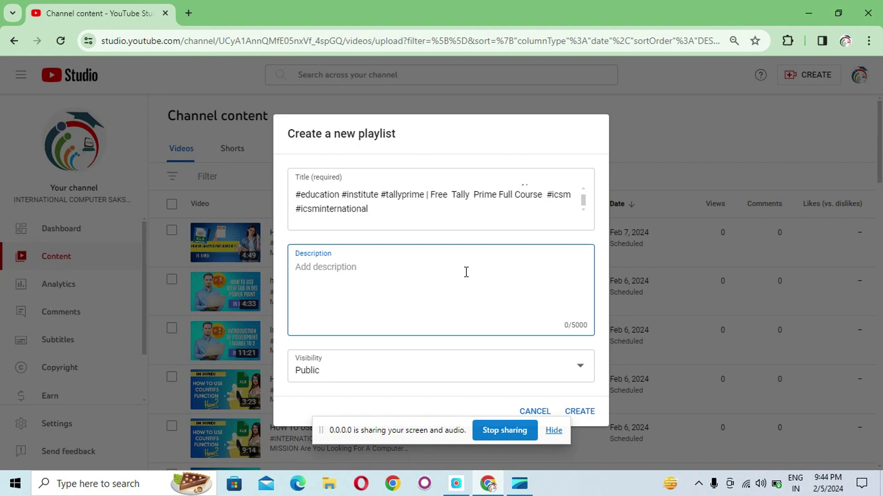
pyautogui.click(189, 13)
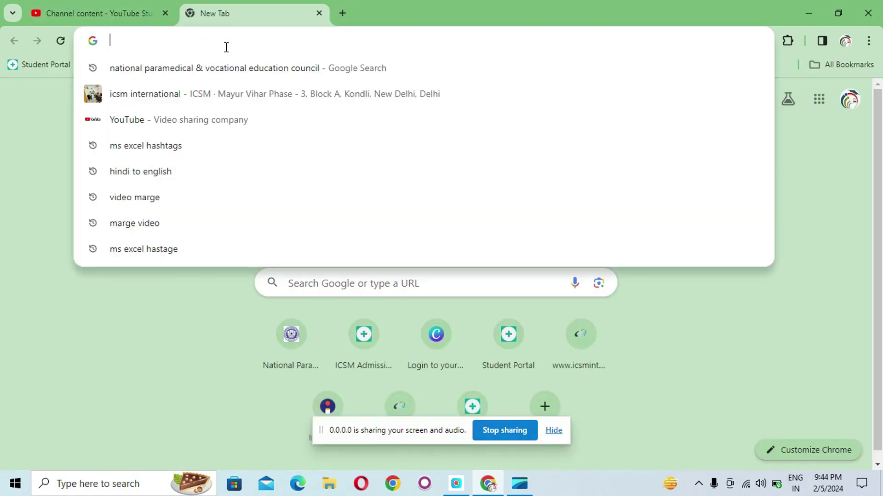
pyautogui.write('youtube.com')
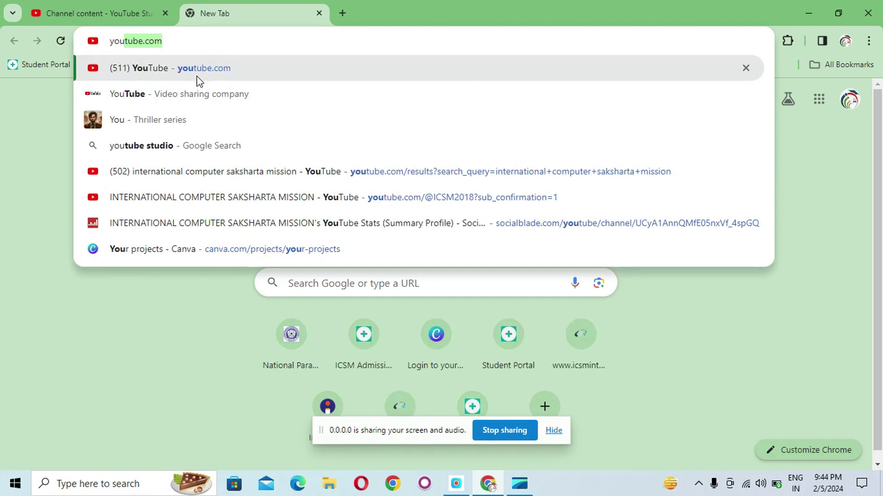
pyautogui.click(199, 78)
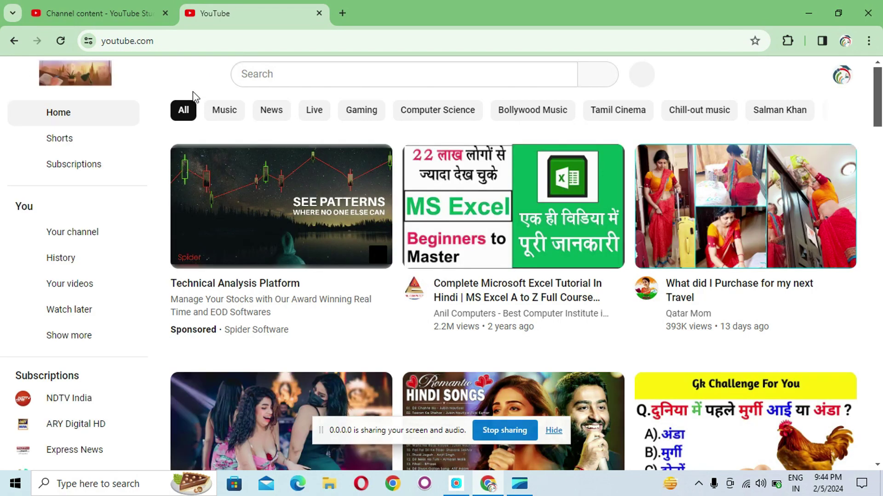
pyautogui.click(75, 233)
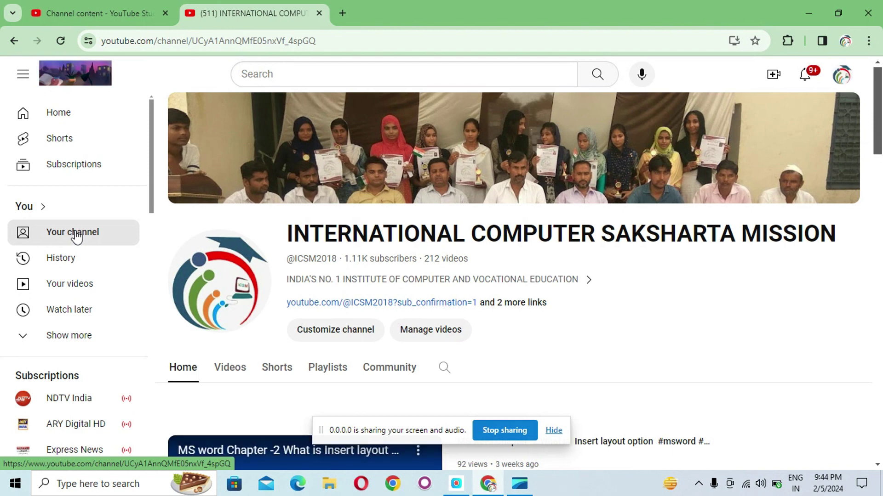
pyautogui.click(243, 290)
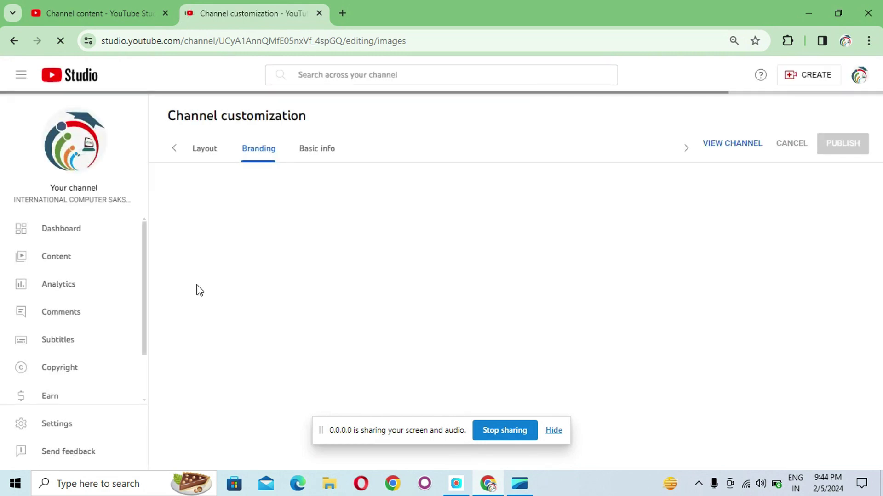
pyautogui.click(64, 285)
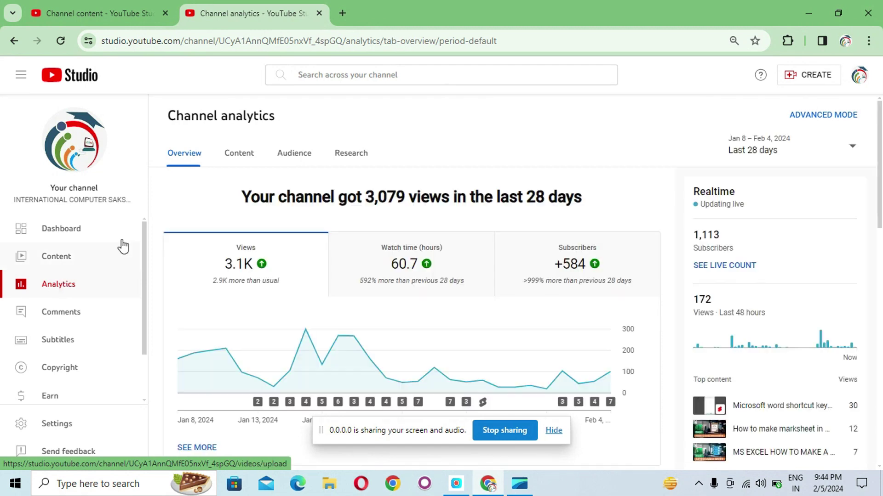
# Step: Search the channel analytics' Research topics for "tally prime"
pyautogui.click(344, 158)
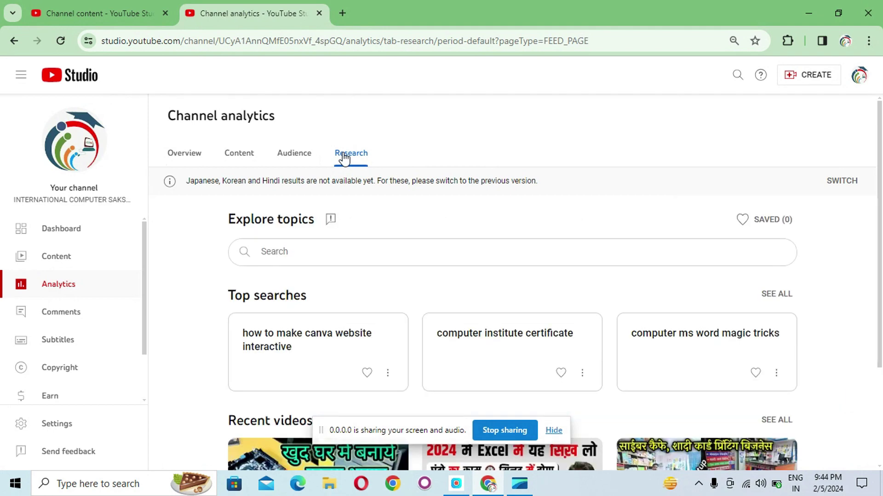
pyautogui.click(282, 251)
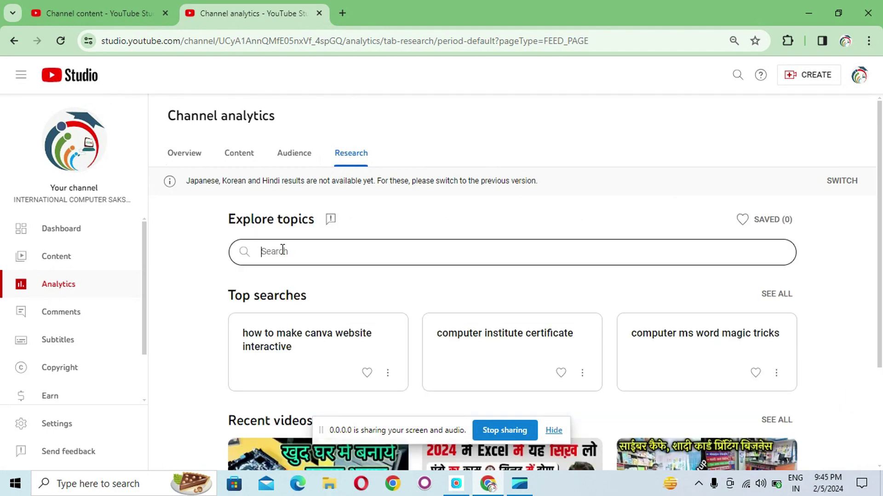
pyautogui.write('tally prime')
pyautogui.press('Return')
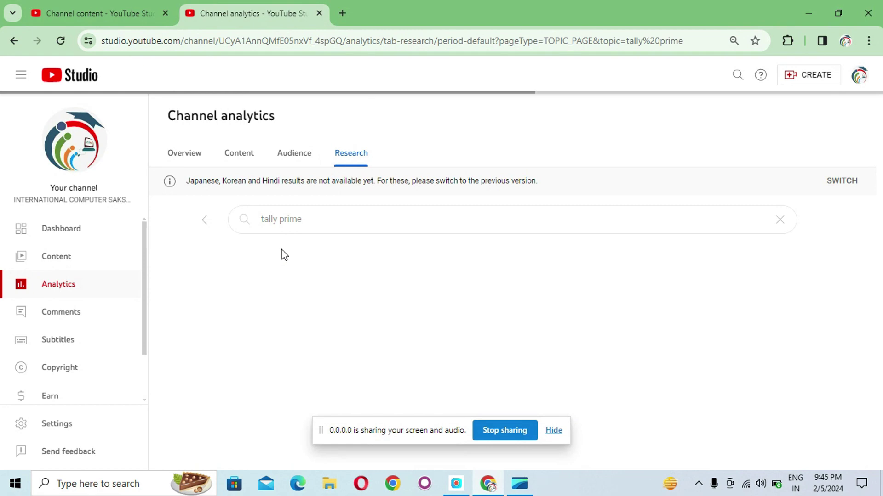
# Step: Open the full list of topics searched on YouTube for "tally prime" and copy all of them, from "prime pizza review" up to "prime video"
pyautogui.scroll(-3, 355, 288)
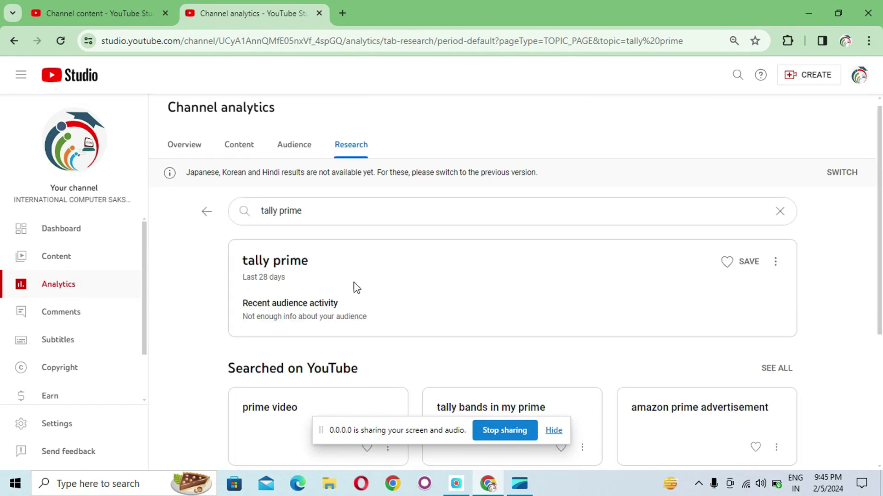
pyautogui.click(778, 248)
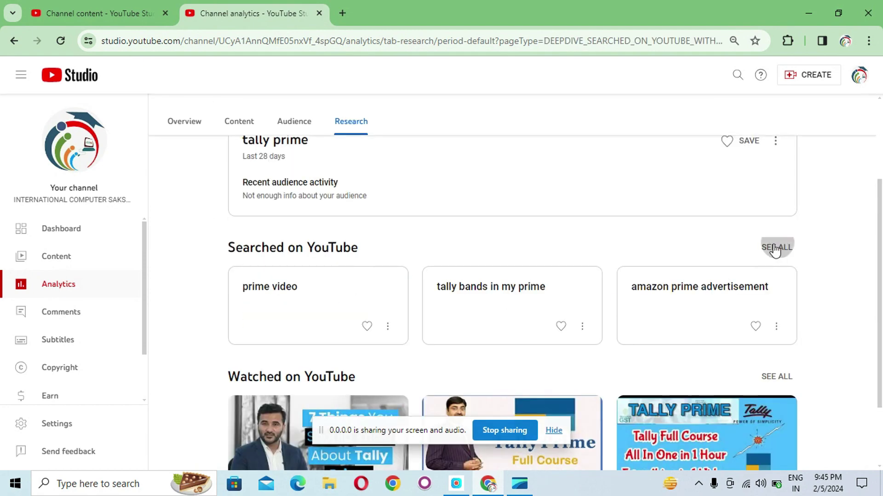
pyautogui.scroll(-20, 763, 250)
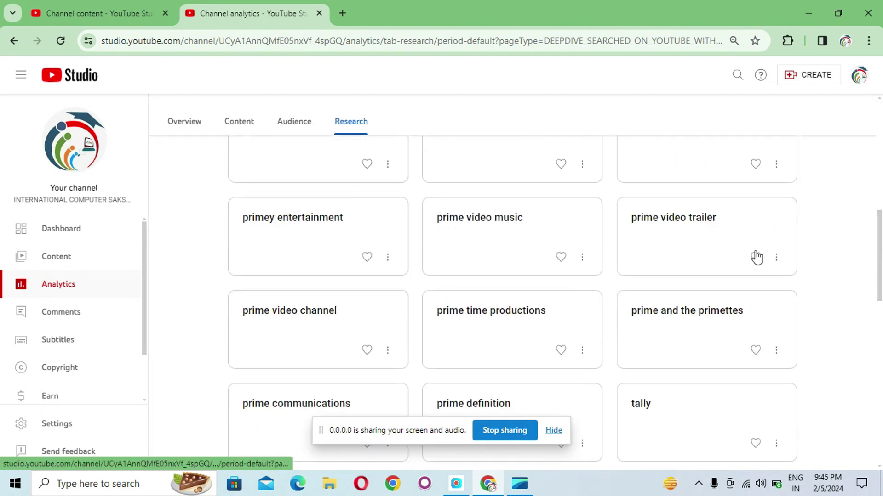
pyautogui.scroll(-5, 756, 260)
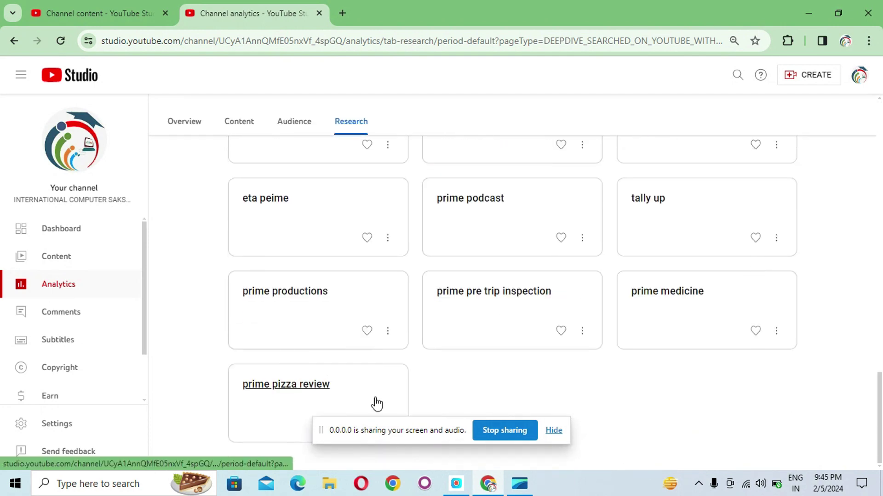
pyautogui.moveTo(339, 396); pyautogui.dragTo(235, 301)
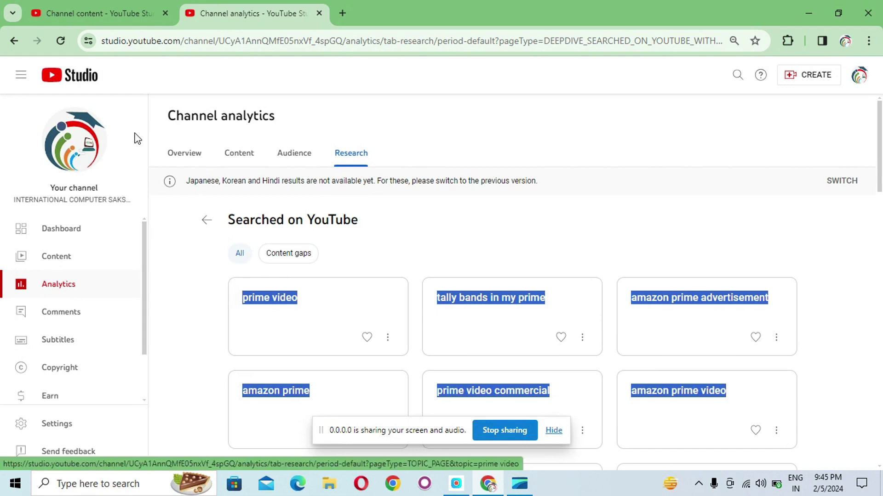
# Step: Paste the copied search topics into the description of the new playlist and check the pasted list
pyautogui.click(96, 10)
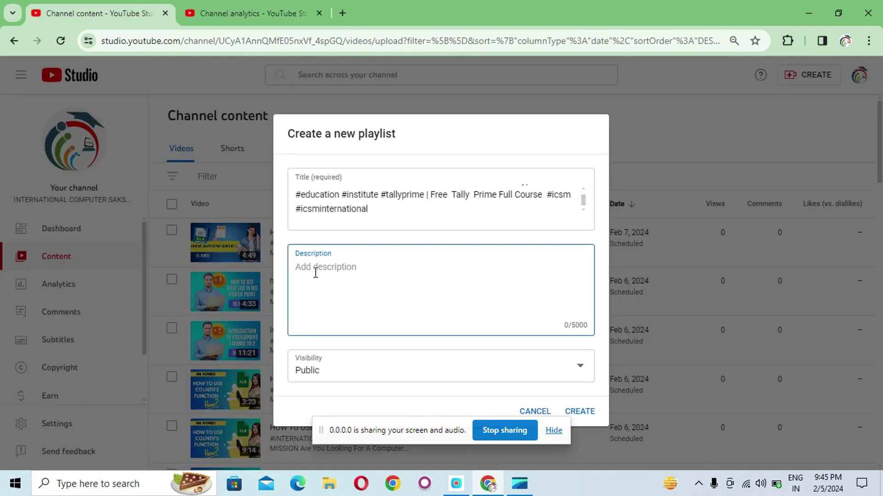
pyautogui.hotkey('ctrl', 'v')
pyautogui.scroll(-5, 404, 289)
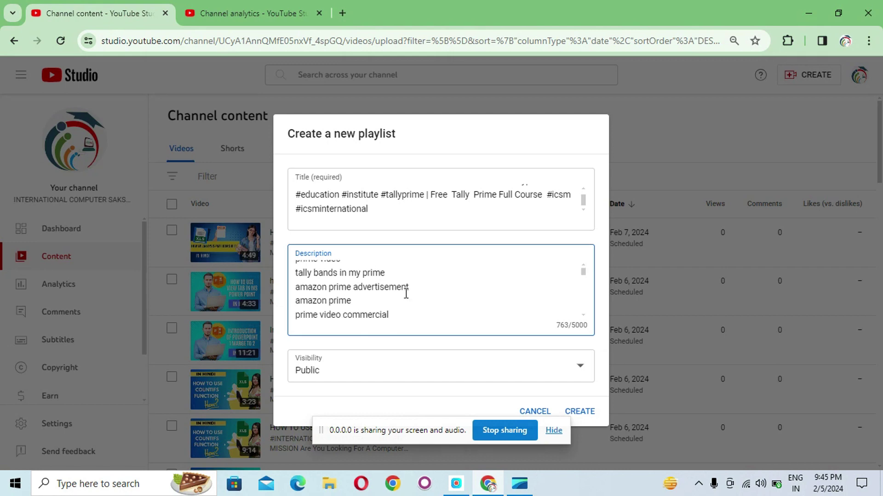
pyautogui.scroll(-3, 407, 297)
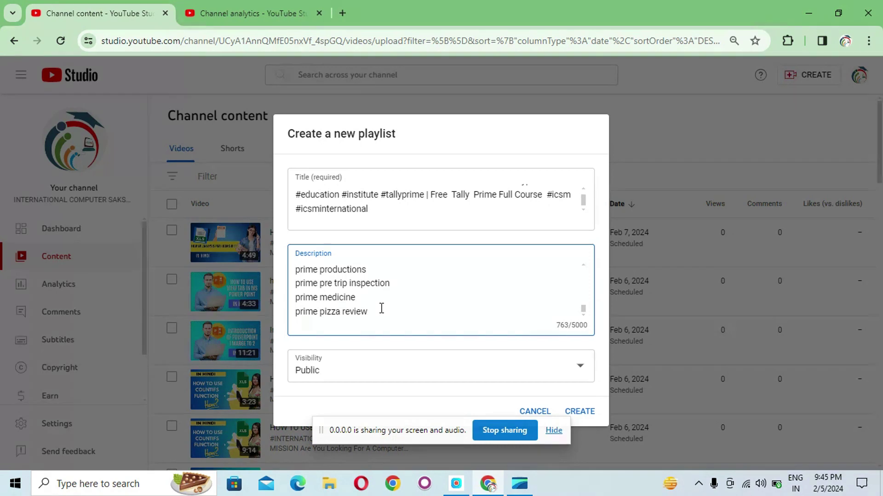
# Step: Open the details of the "Introduction of Power Point" video and copy its description from "Are You Looking For A Computer Institute Franchise" through the address line
pyautogui.click(210, 5)
pyautogui.scroll(-6, 161, 213)
pyautogui.scroll(6, 225, 237)
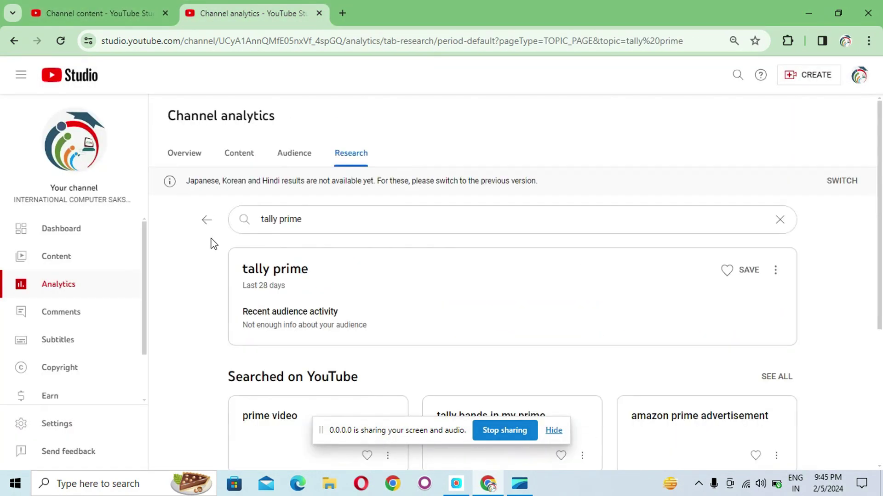
pyautogui.click(64, 264)
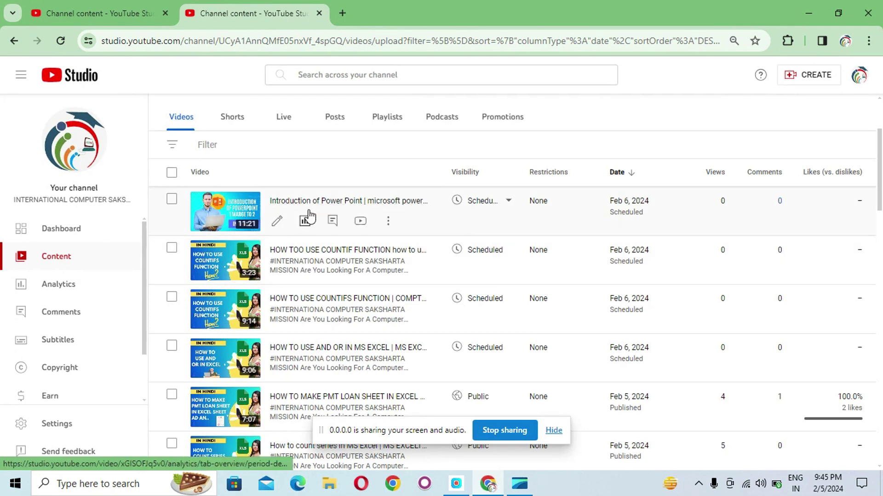
pyautogui.click(253, 214)
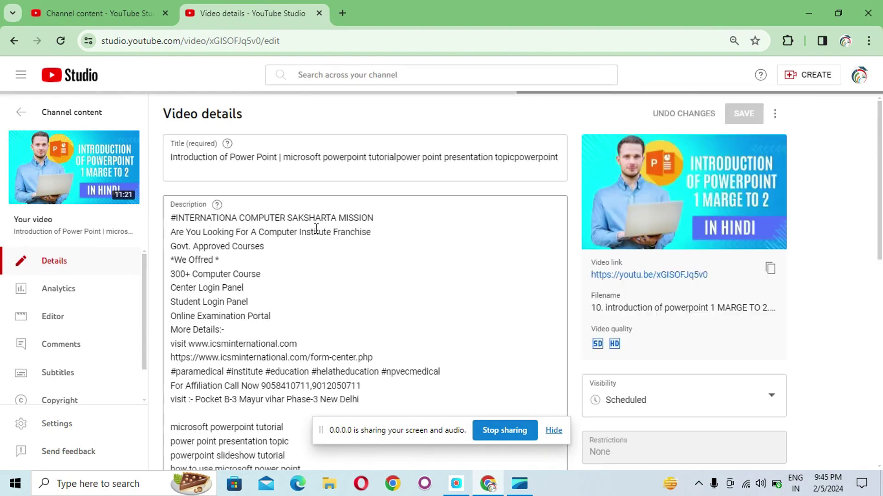
pyautogui.scroll(-3, 316, 228)
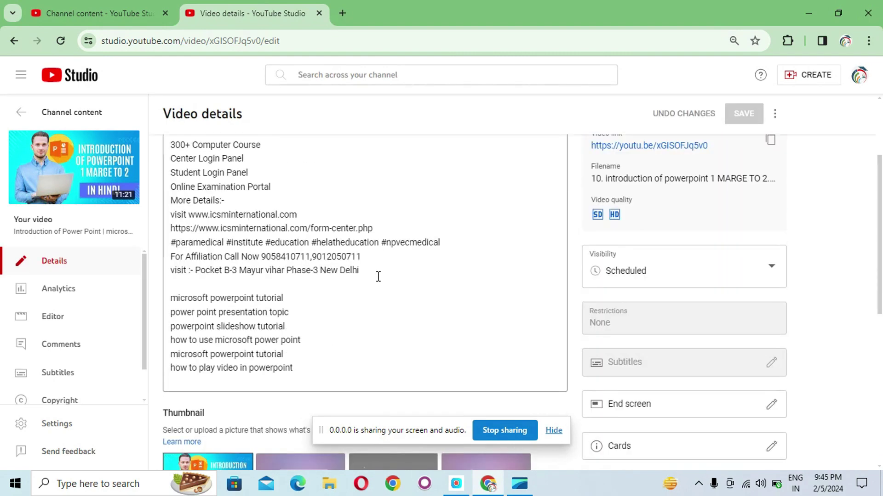
pyautogui.moveTo(378, 276); pyautogui.dragTo(174, 138)
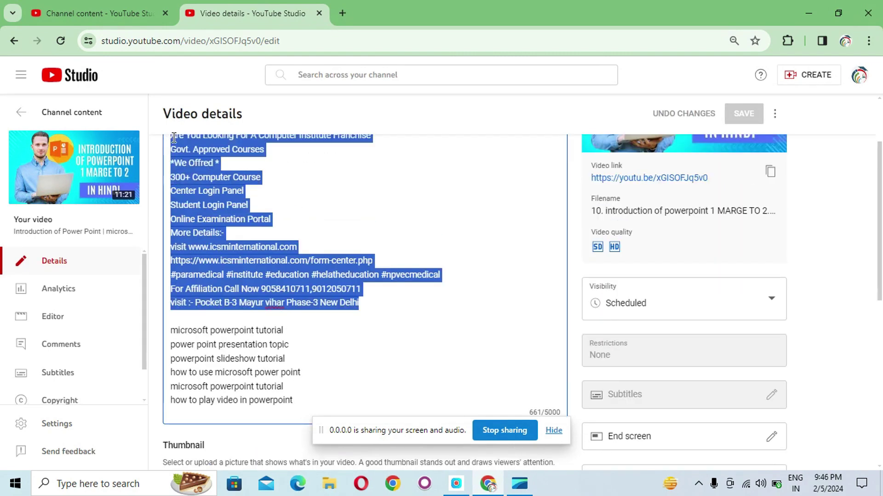
# Step: Paste the copied institute details below the search topics in the playlist description, separated by a blank line
pyautogui.click(92, 11)
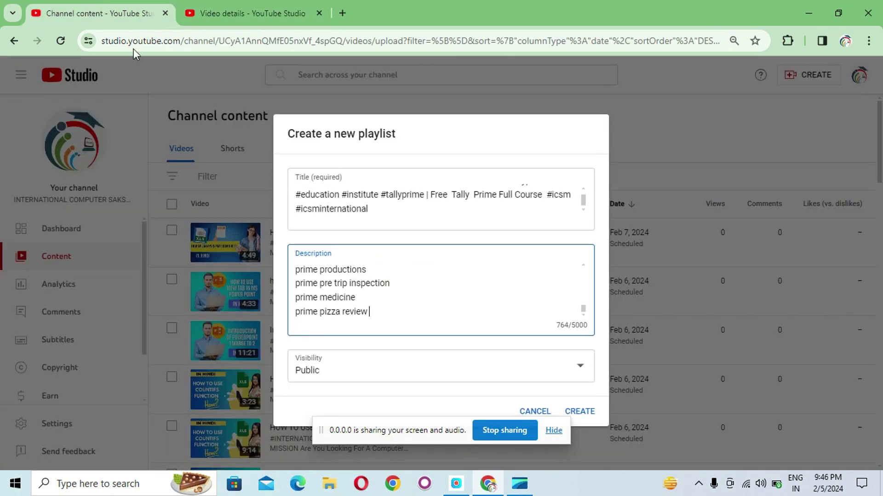
pyautogui.press('Return')
pyautogui.press('Return')
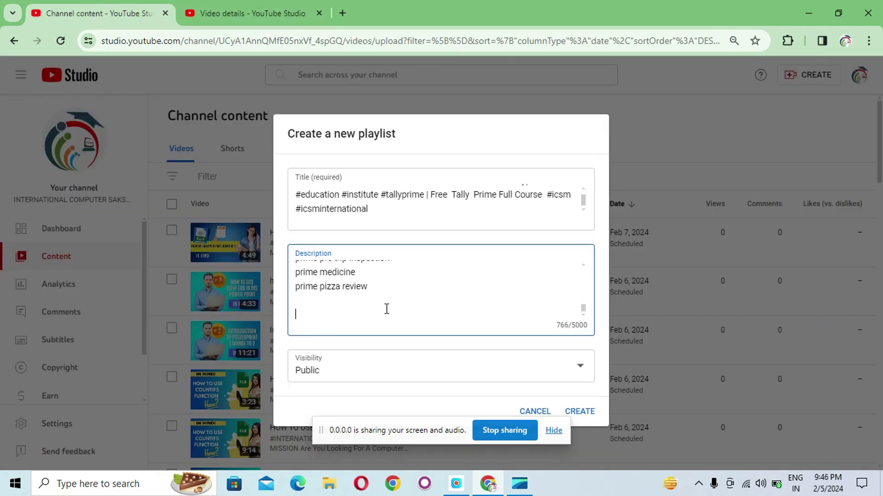
pyautogui.hotkey('ctrl', 'v')
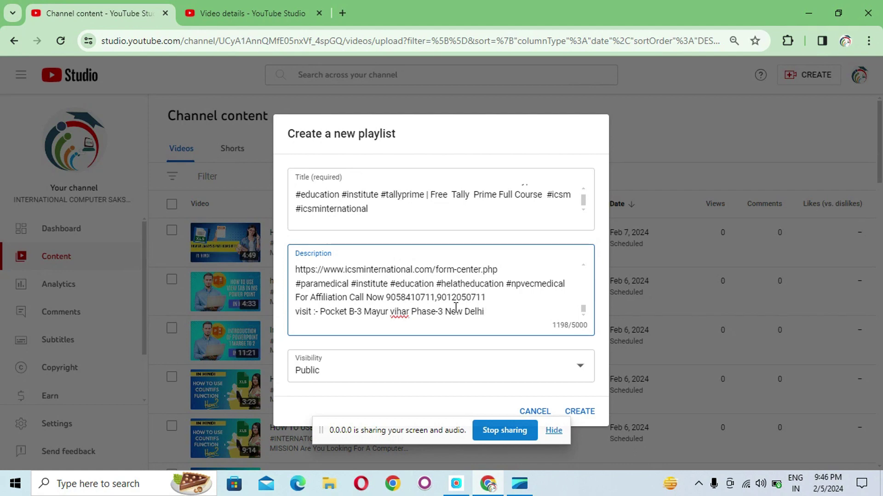
# Step: Keep the playlist's visibility set to Public and create the playlist
pyautogui.click(520, 376)
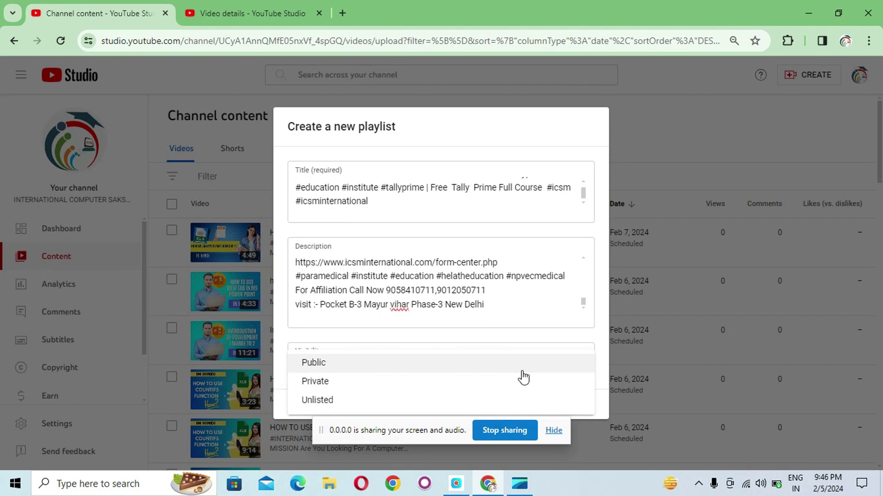
pyautogui.click(523, 372)
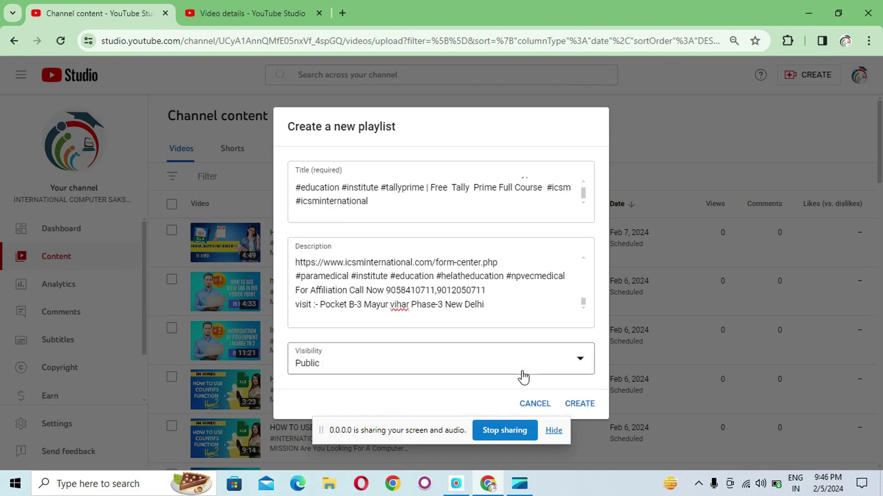
pyautogui.click(580, 404)
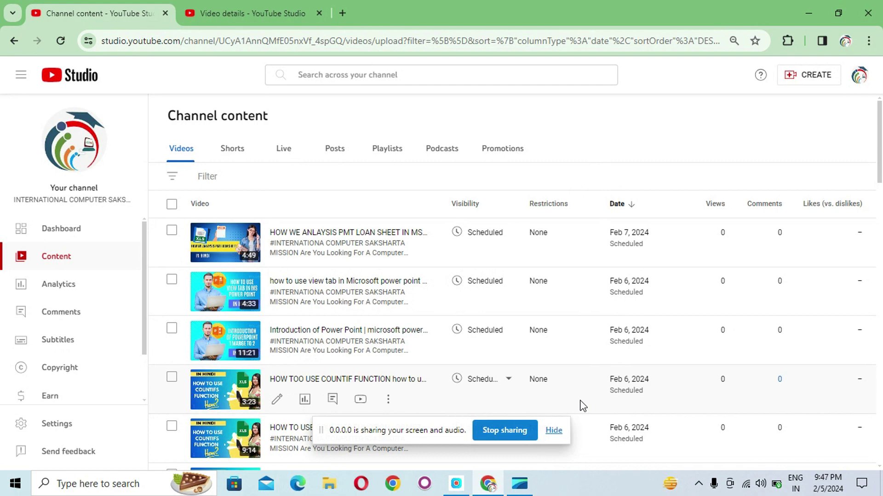
# Step: Open youtube.com in a new browser tab
pyautogui.click(254, 13)
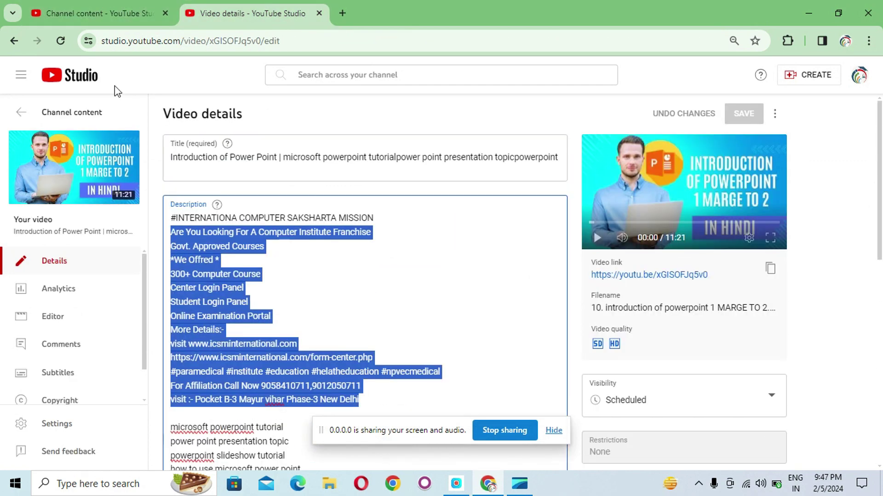
pyautogui.click(342, 12)
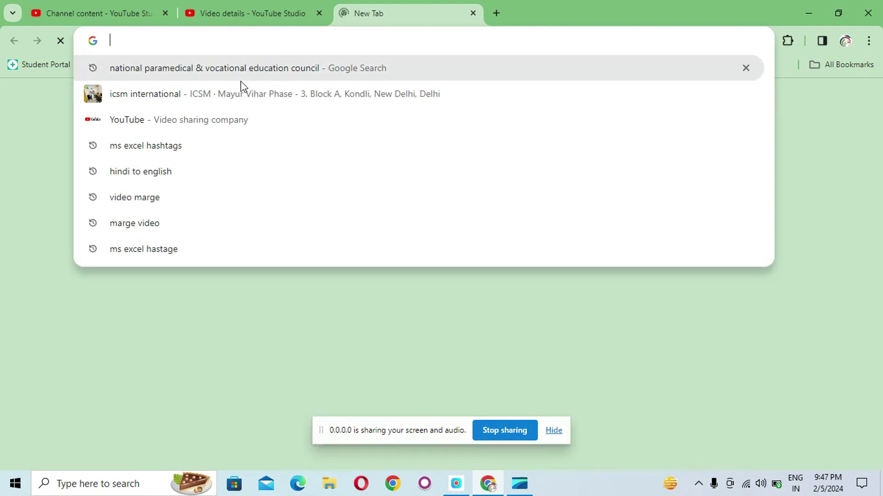
pyautogui.click(185, 97)
pyautogui.click(221, 44)
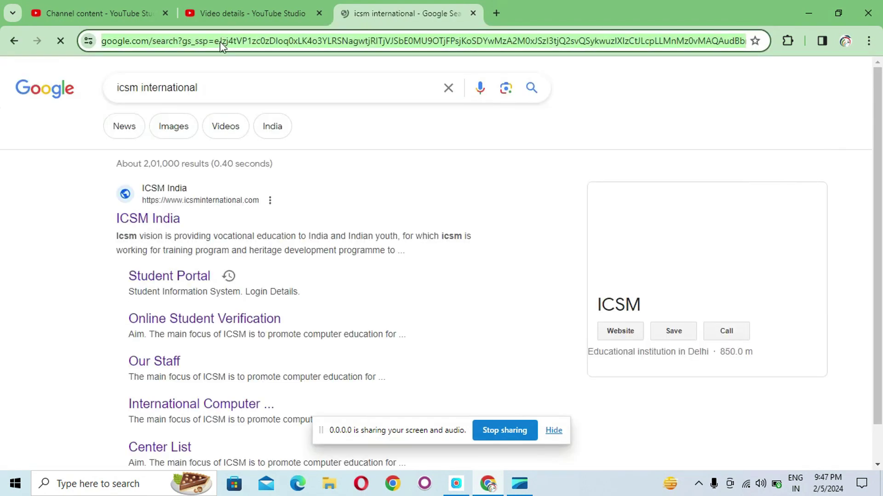
pyautogui.write('y')
pyautogui.click(177, 78)
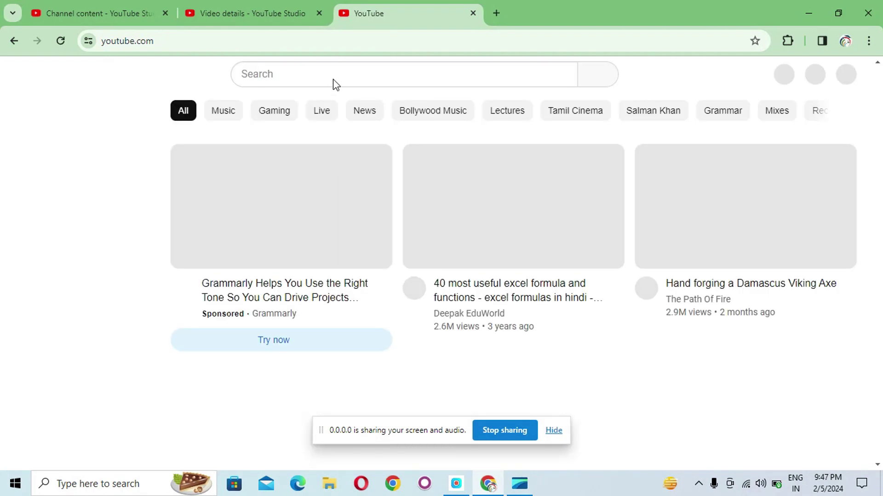
# Step: Search YouTube for "international computer saksharta mission" and open that channel's page
pyautogui.click(337, 75)
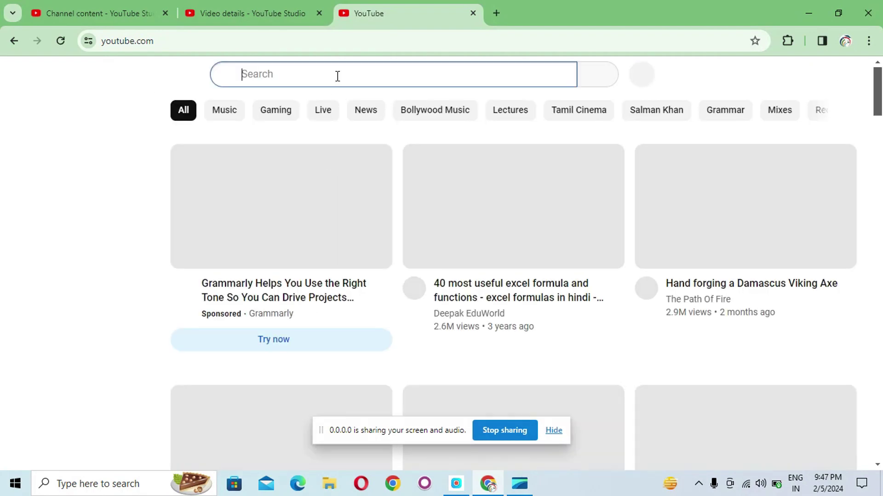
pyautogui.write('i')
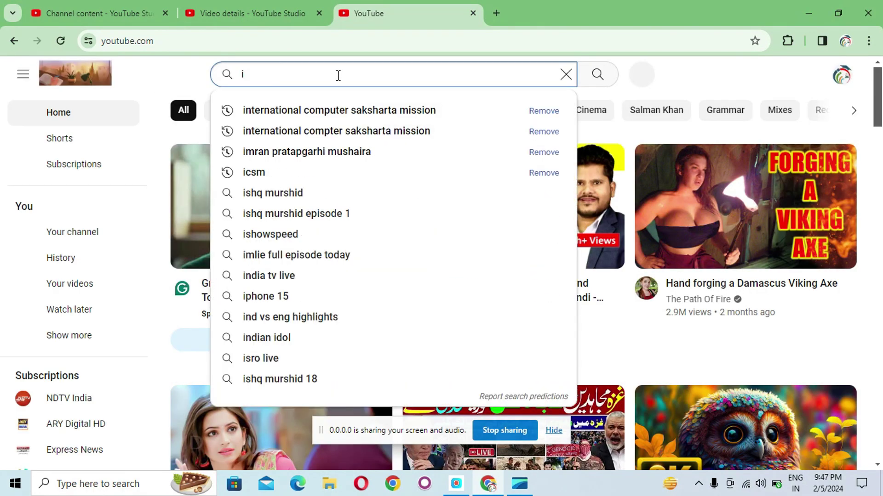
pyautogui.write('n')
pyautogui.click(300, 113)
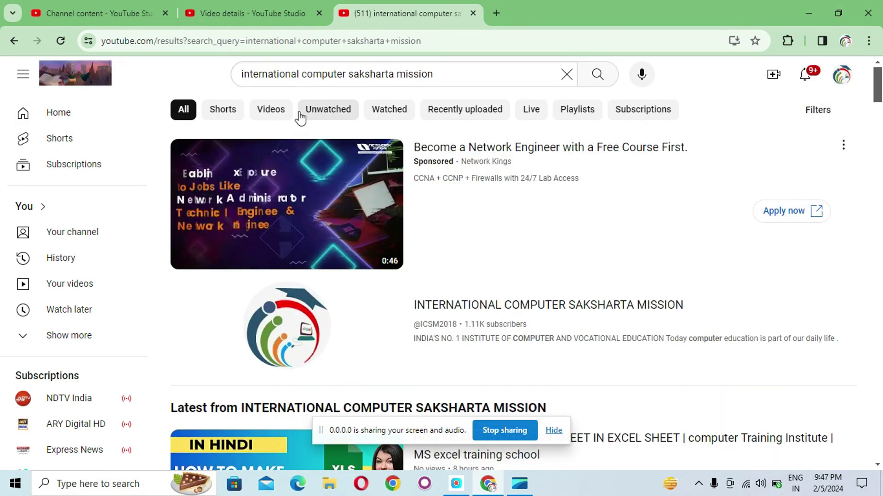
pyautogui.click(361, 330)
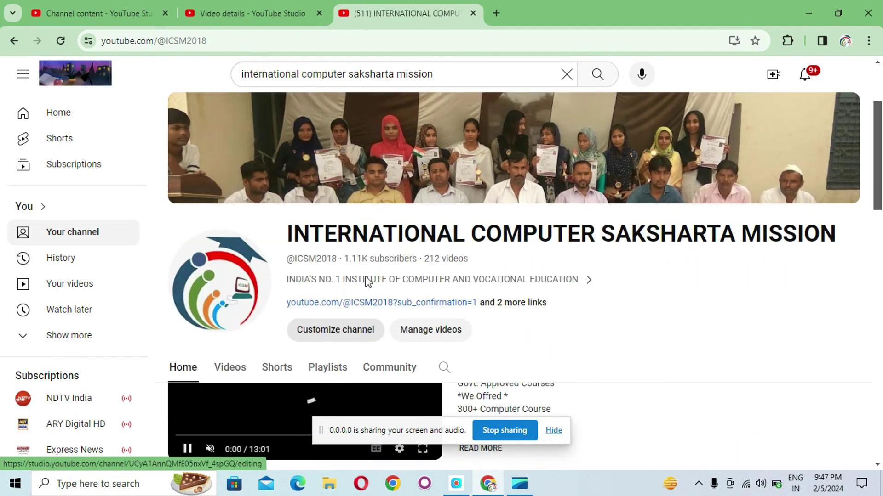
# Step: Show the channel's Playlists and look through all the created playlists
pyautogui.scroll(-5, 368, 281)
pyautogui.scroll(4, 321, 281)
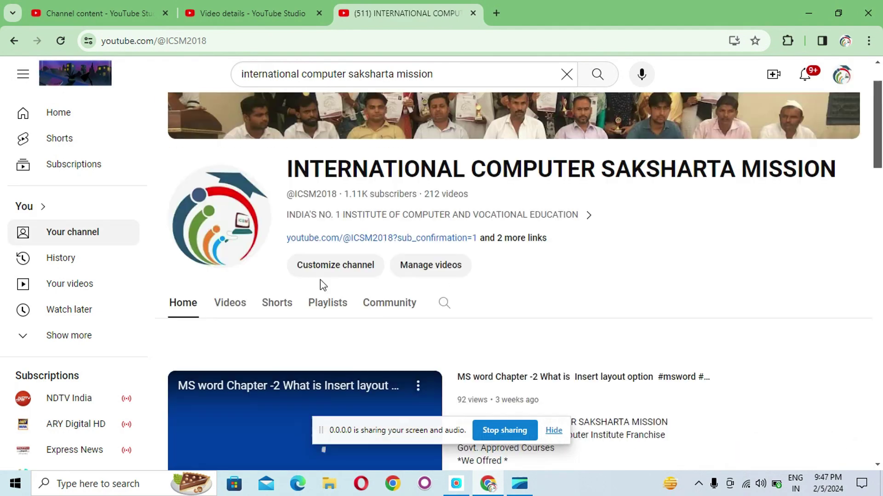
pyautogui.click(327, 303)
pyautogui.scroll(-1, 612, 256)
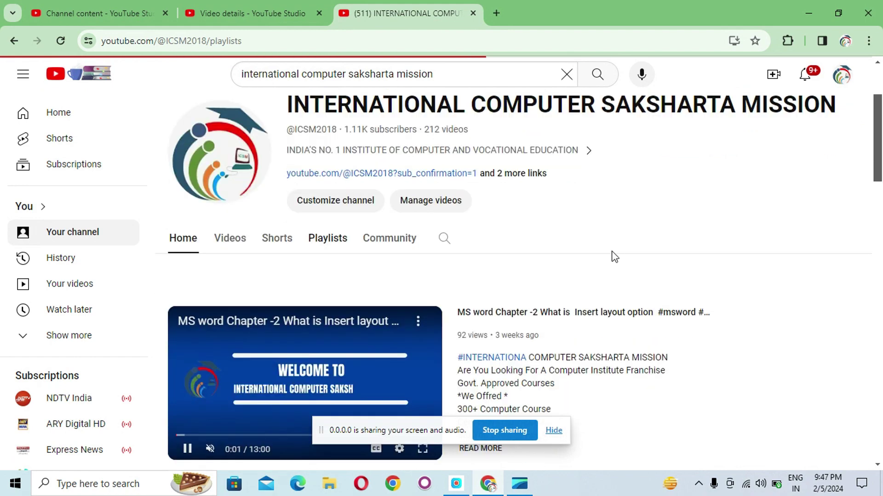
pyautogui.scroll(-2, 649, 236)
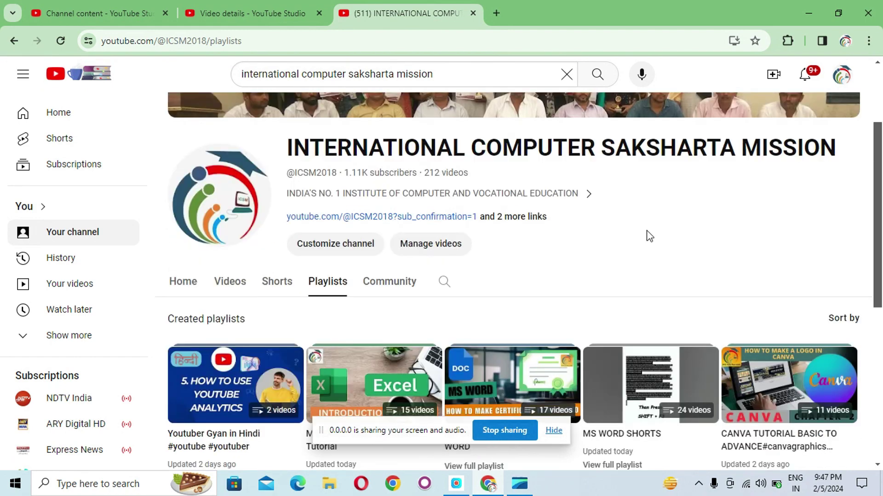
pyautogui.scroll(-4, 649, 236)
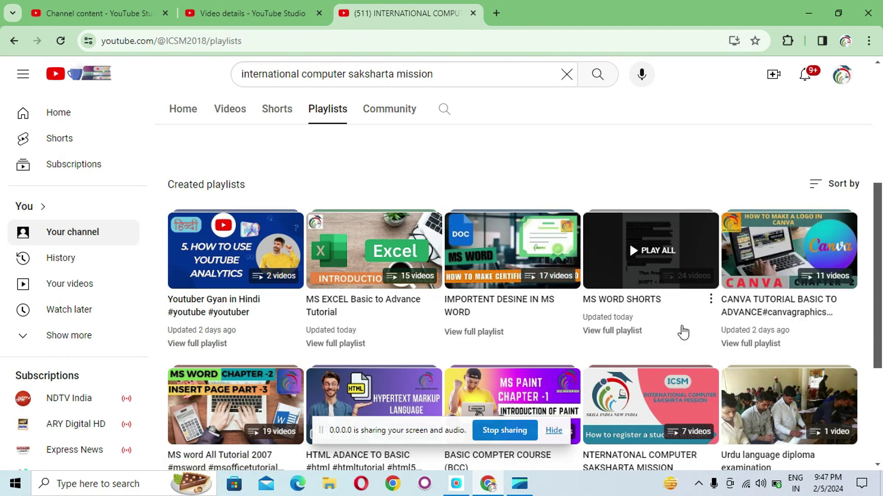
pyautogui.scroll(-3, 683, 332)
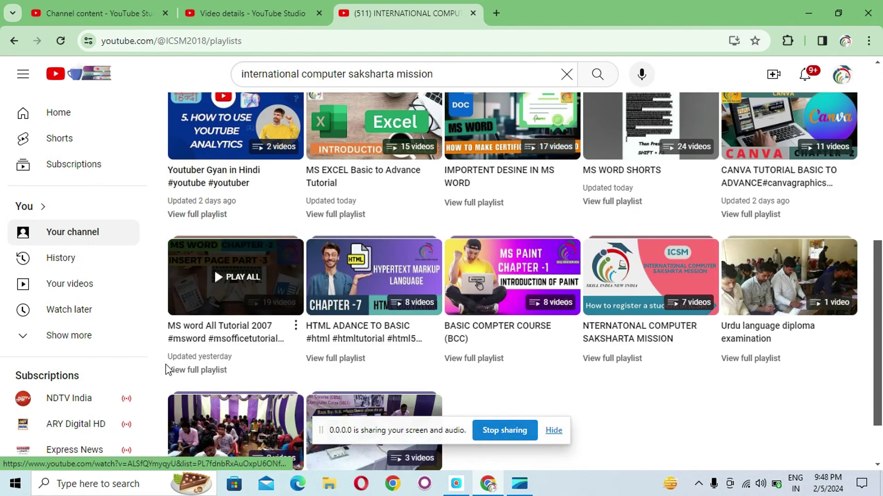
# Step: Open the "MS word All Tutorial 2007" playlist, pause its first video and look through the playlist's videos
pyautogui.click(239, 299)
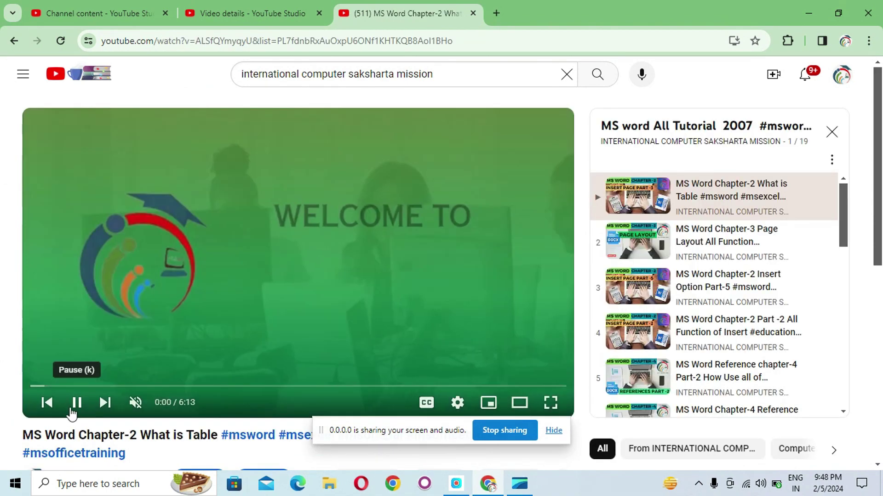
pyautogui.click(72, 413)
pyautogui.scroll(-10, 758, 260)
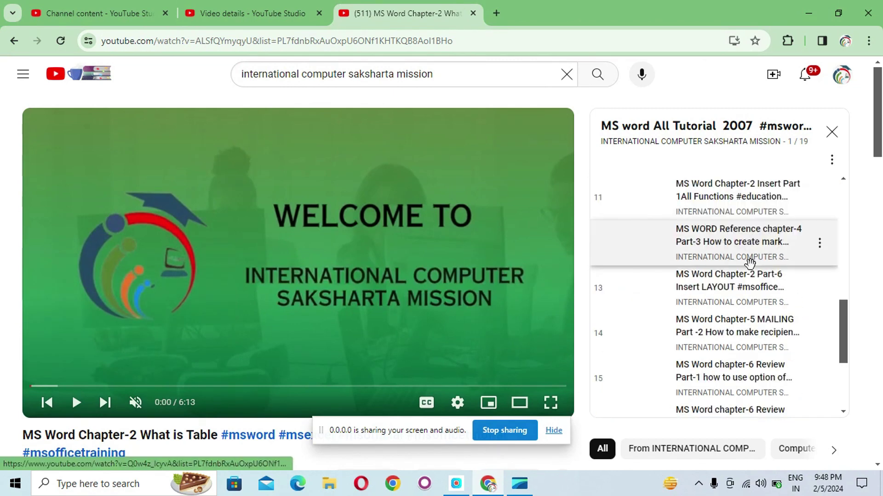
pyautogui.scroll(-4, 749, 263)
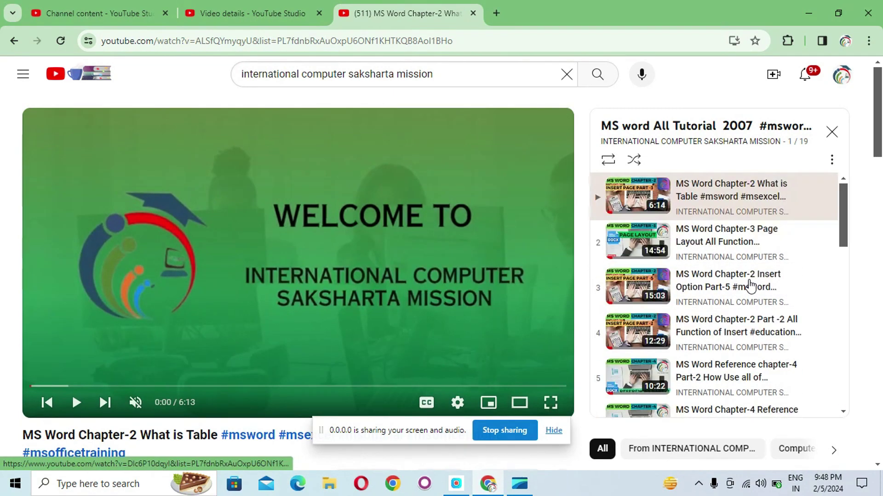